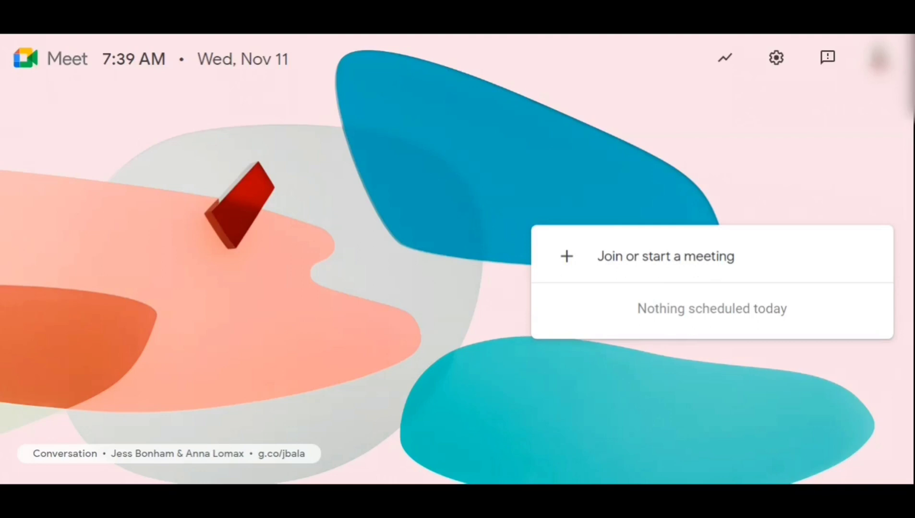
# Step: Start a new meeting with the nickname 'Demo Class' and continue to its pre-join preview
pyautogui.click(679, 267)
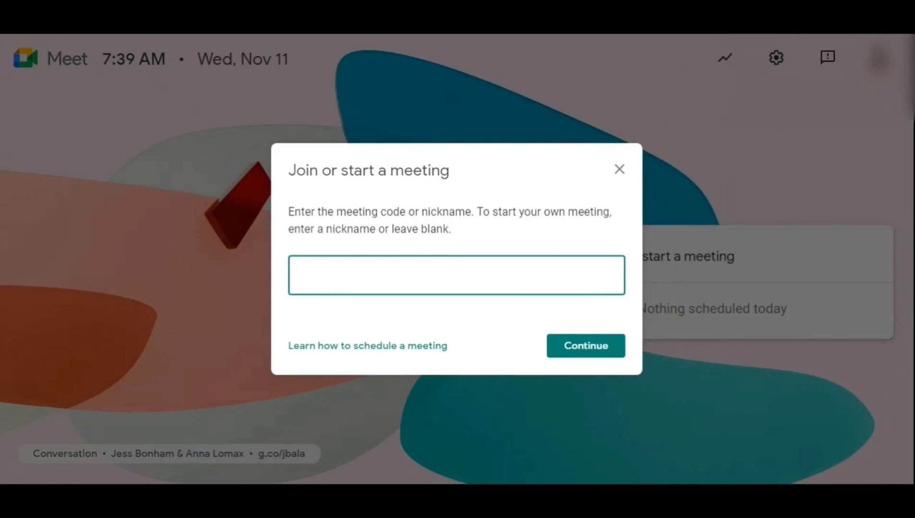
pyautogui.write('De,po')
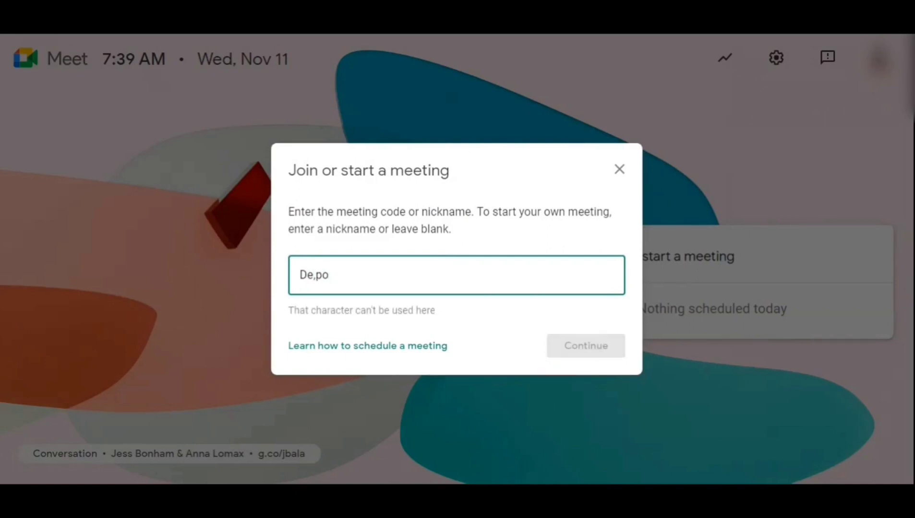
pyautogui.press('BackSpace')
pyautogui.press('BackSpace')
pyautogui.press('BackSpace')
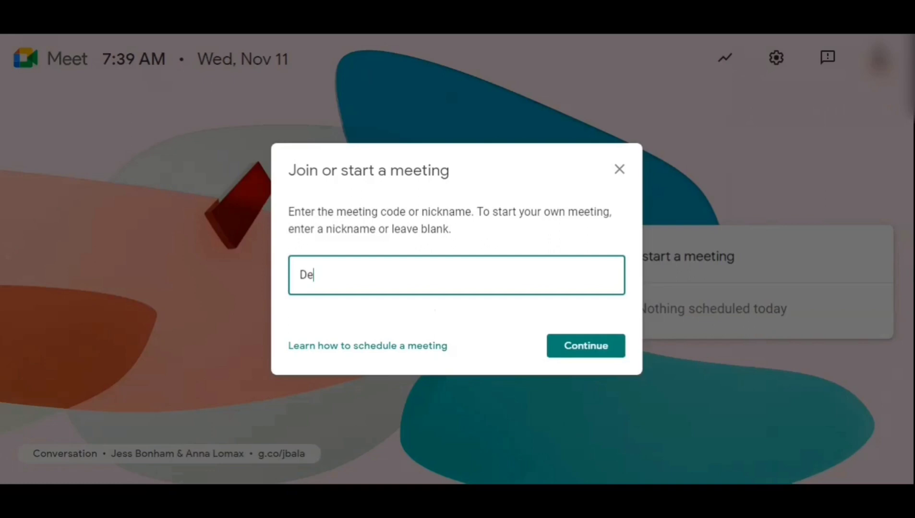
pyautogui.write('mo Class')
pyautogui.click(581, 353)
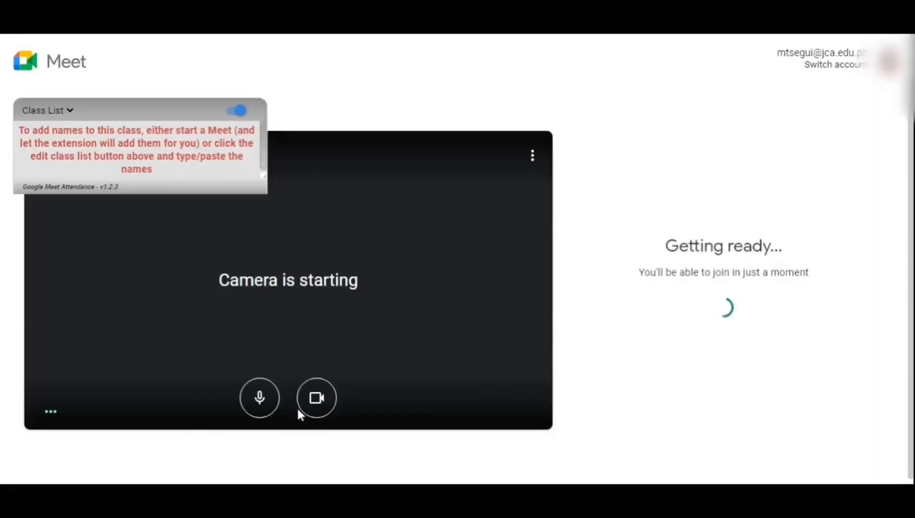
# Step: Turn the camera off, join the democlass call, and close the Add others sharing dialog
pyautogui.click(310, 409)
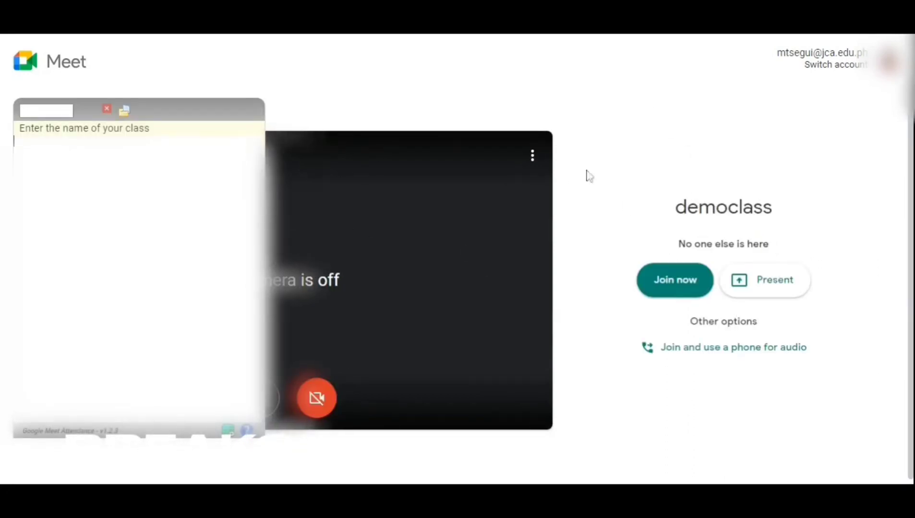
pyautogui.click(679, 284)
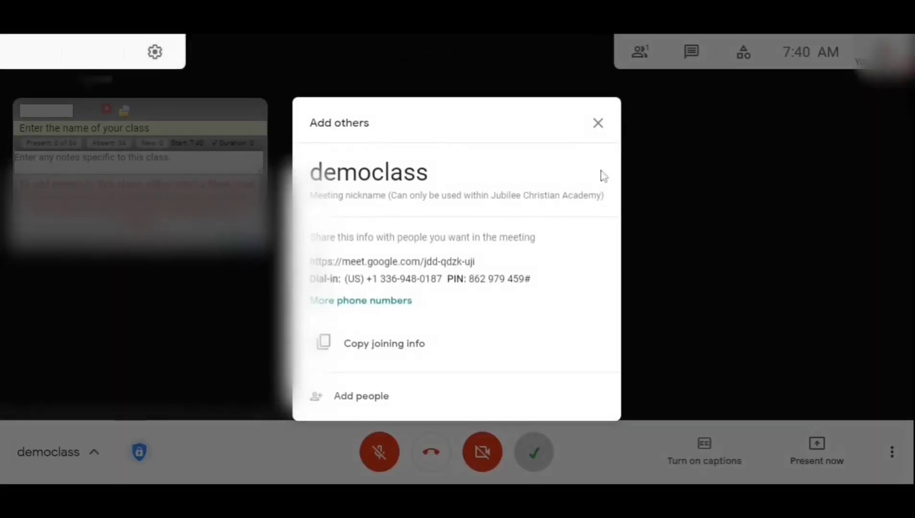
pyautogui.click(597, 125)
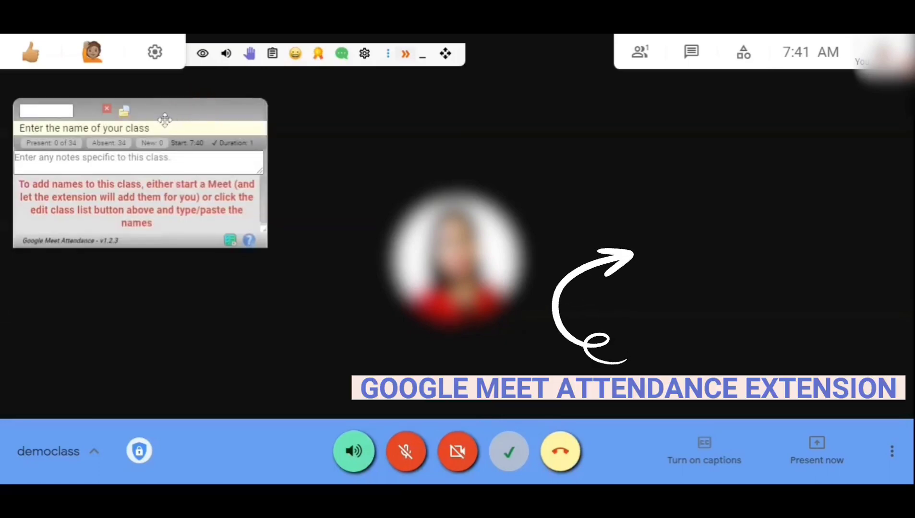
# Step: Drag the attendance panel to the right side of the screen and open its class notes box
pyautogui.moveTo(169, 110); pyautogui.dragTo(744, 121)
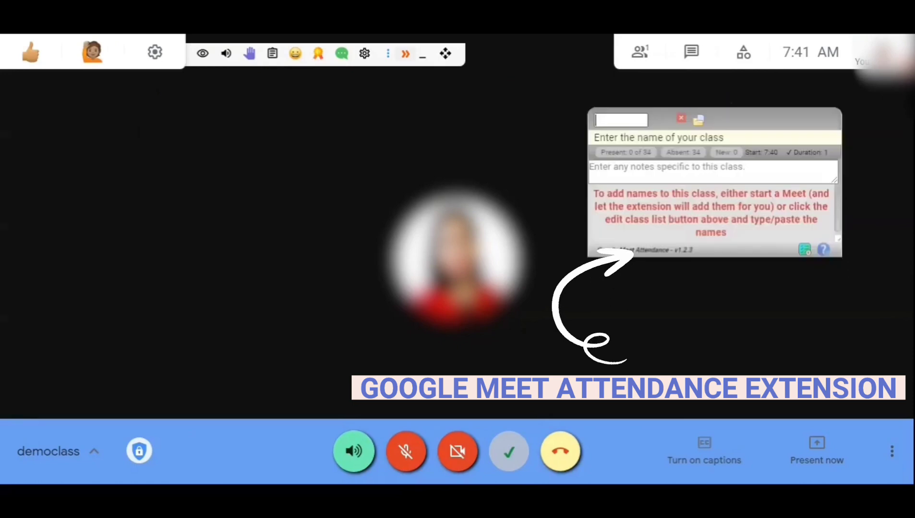
pyautogui.click(624, 119)
pyautogui.moveTo(788, 121); pyautogui.dragTo(783, 122)
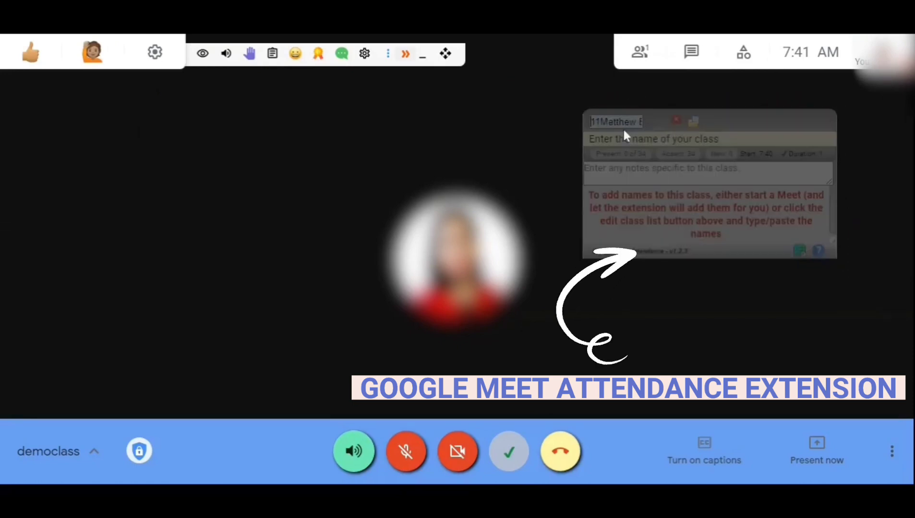
pyautogui.click(767, 235)
pyautogui.click(666, 171)
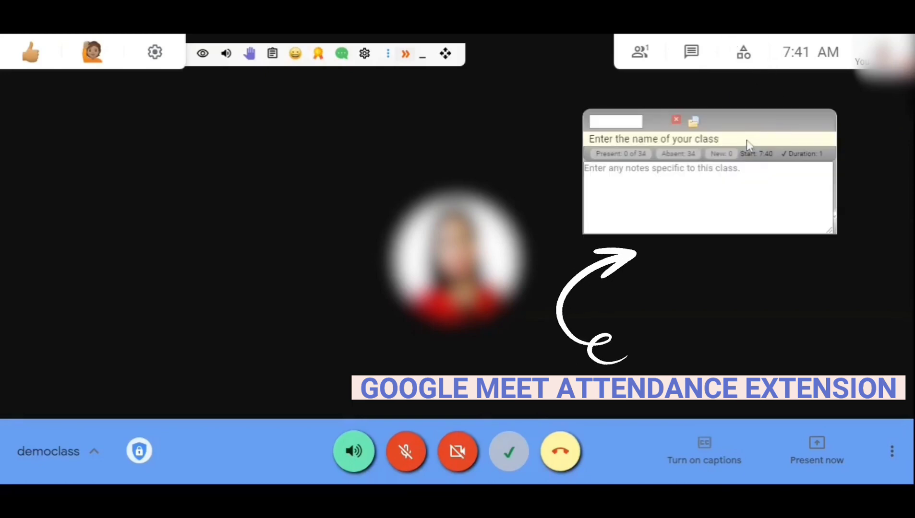
# Step: Move the attendance panel to the top right and save a new class named 'Demo Class'
pyautogui.click(746, 125)
pyautogui.moveTo(746, 125); pyautogui.dragTo(801, 100)
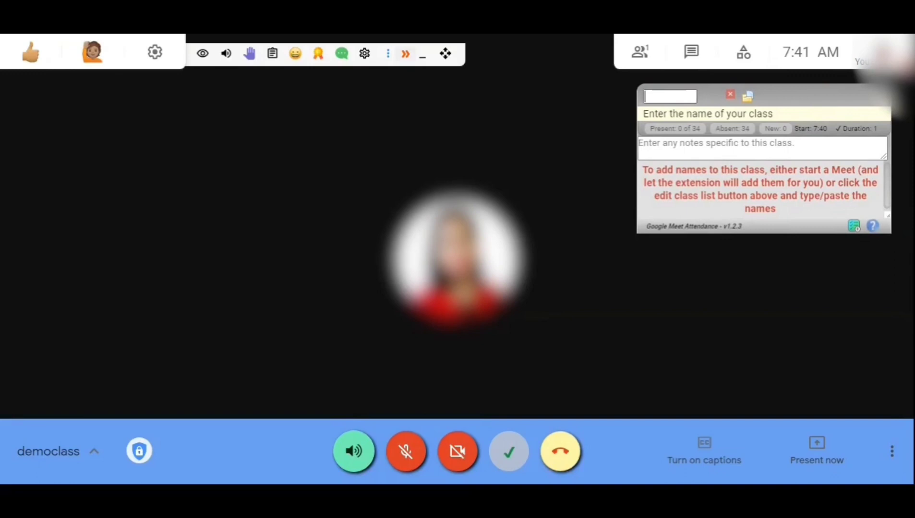
pyautogui.write('Demo Class')
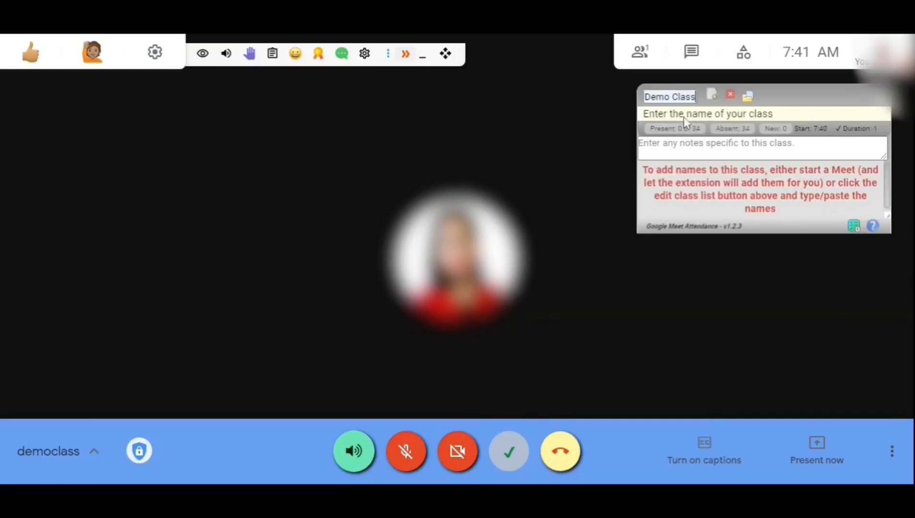
pyautogui.click(710, 98)
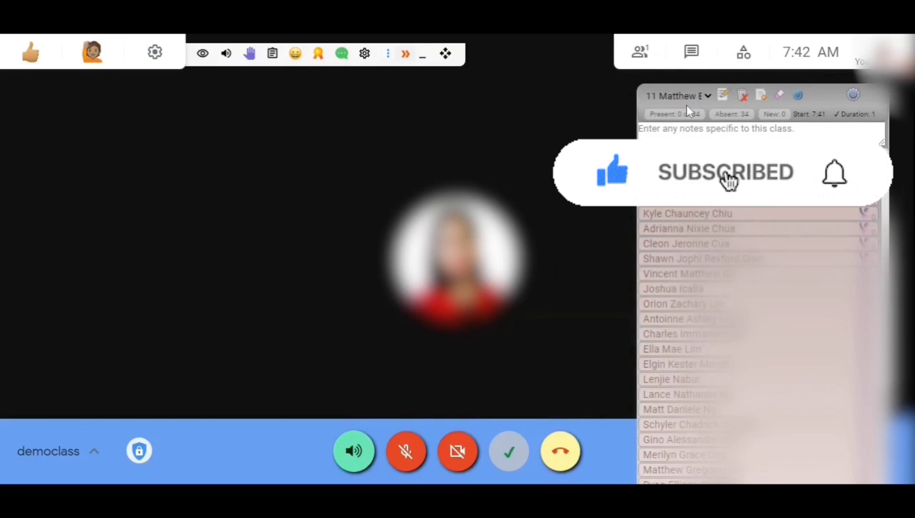
# Step: Track attendance with the Demo Class list and generate the 2020-11-10 HTML attendance report from settings
pyautogui.click(726, 166)
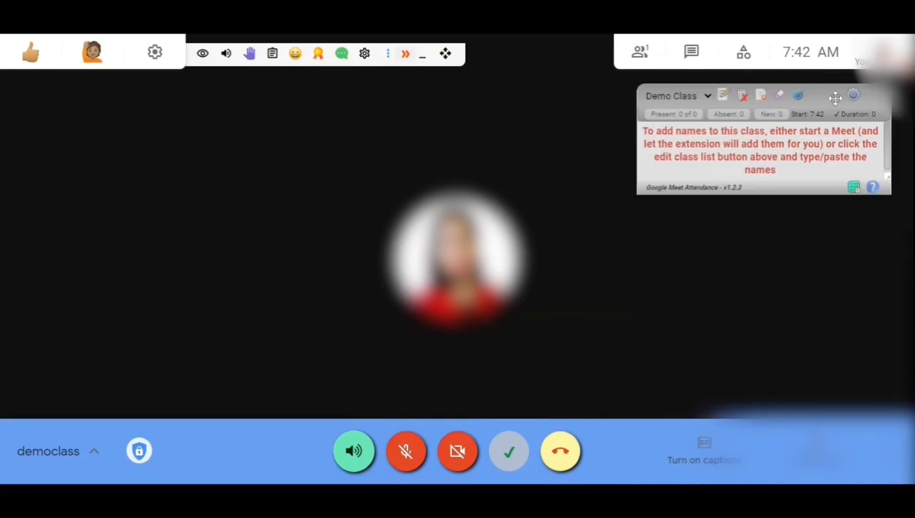
pyautogui.click(853, 96)
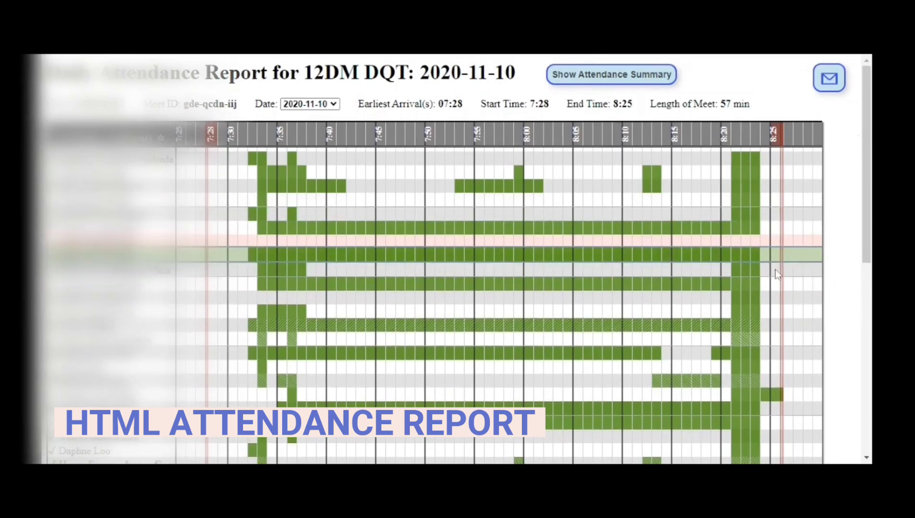
# Step: Scroll down the HTML attendance report to its legend, then back up to the top
pyautogui.scroll(-1, 840, 321)
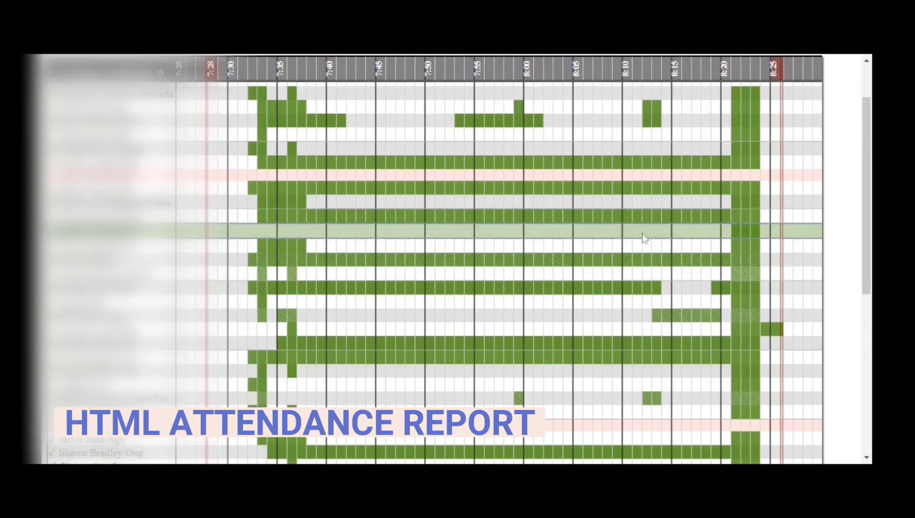
pyautogui.scroll(-4, 642, 242)
pyautogui.scroll(-1, 693, 226)
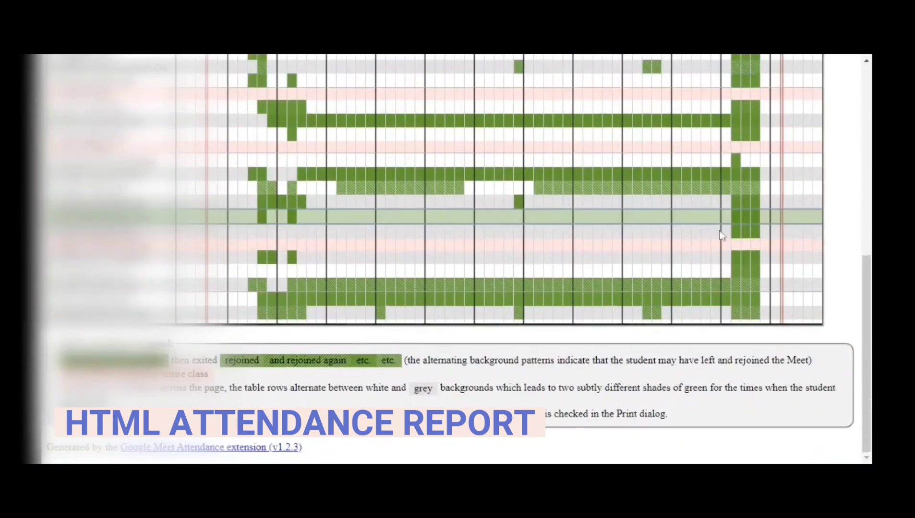
pyautogui.scroll(5, 656, 256)
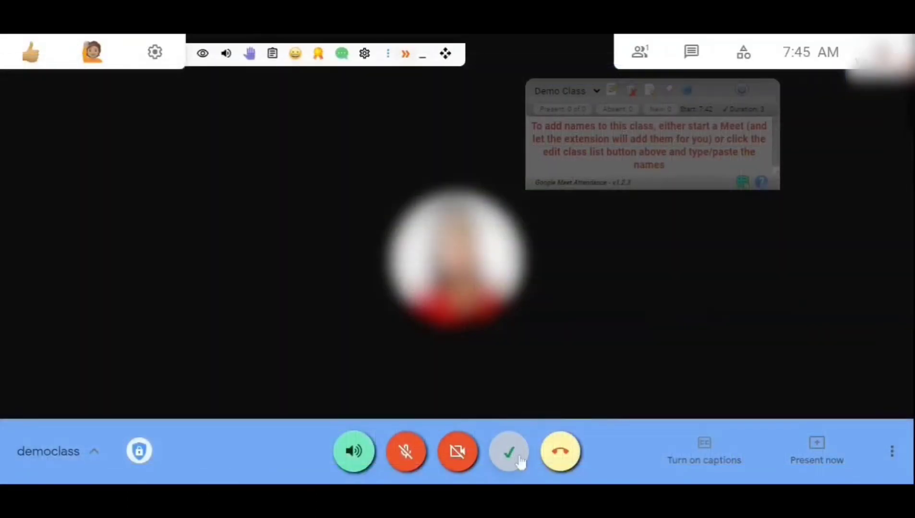
# Step: Toggle the attendance panel hidden, shown, then hidden again using the check-mark button
pyautogui.click(512, 456)
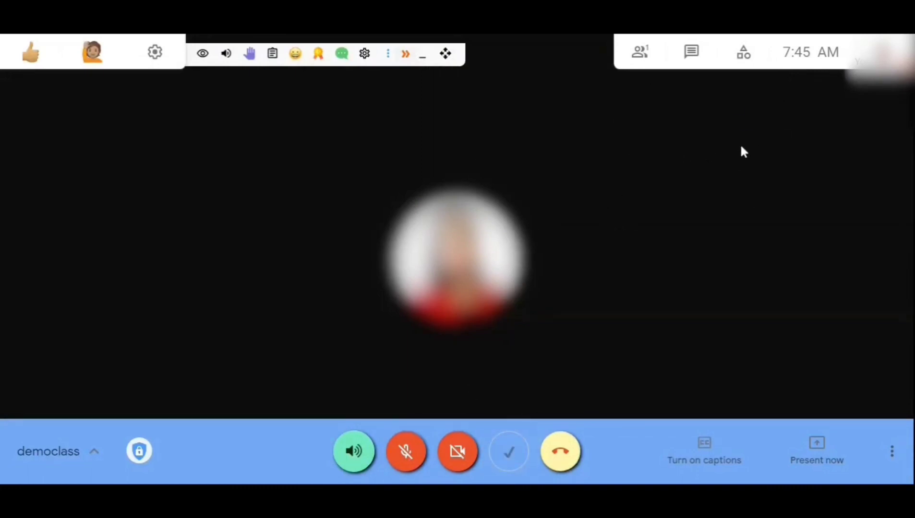
pyautogui.click(517, 461)
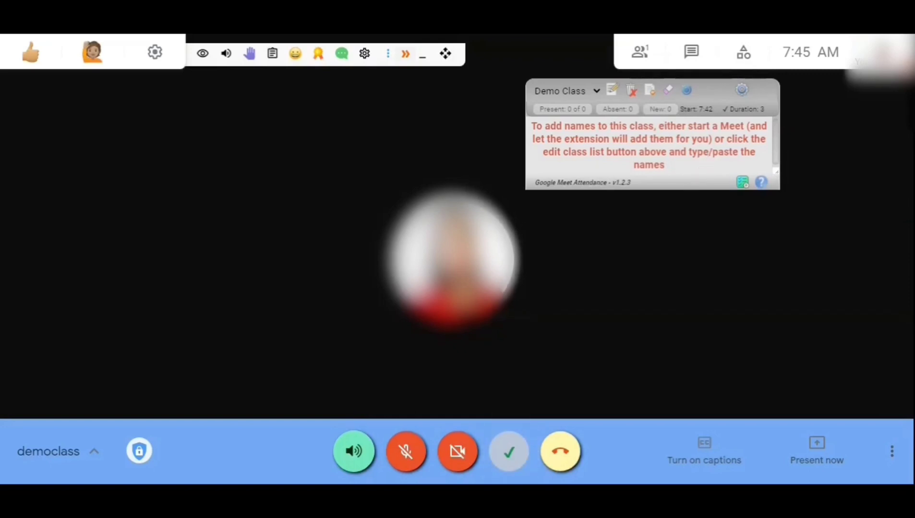
pyautogui.click(510, 468)
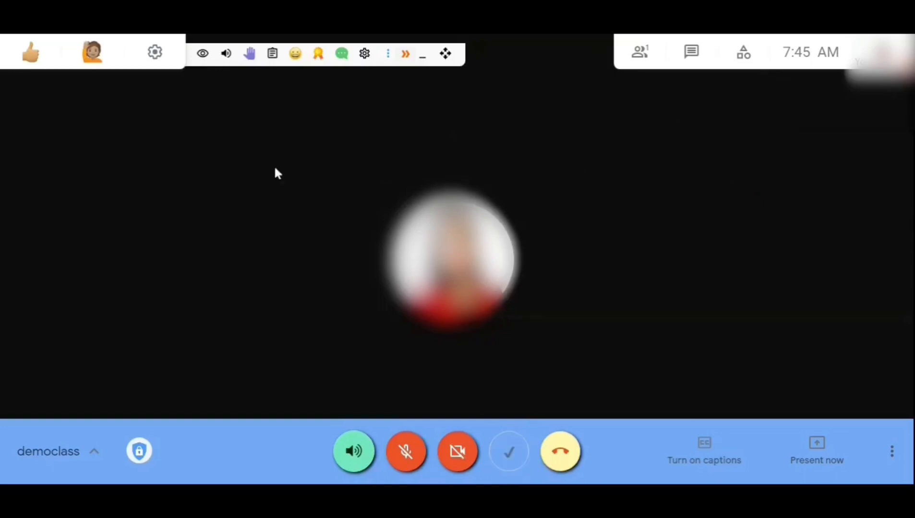
pyautogui.moveTo(31, 72)
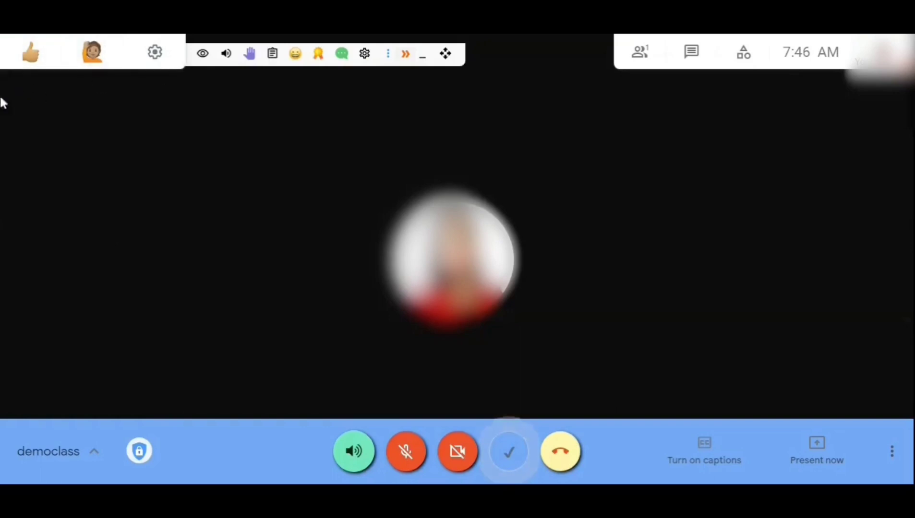
# Step: Open the Nod emoji reactions and raise a hand in the meeting
pyautogui.click(28, 53)
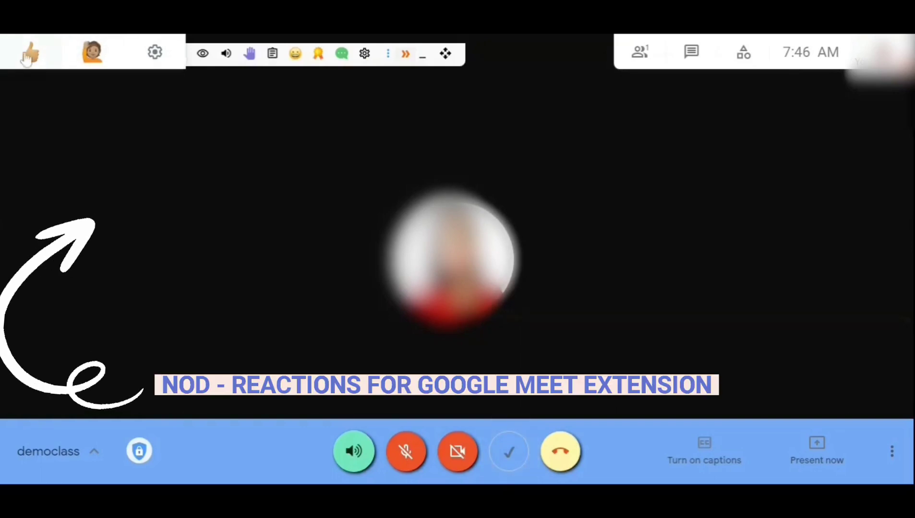
pyautogui.moveTo(44, 60)
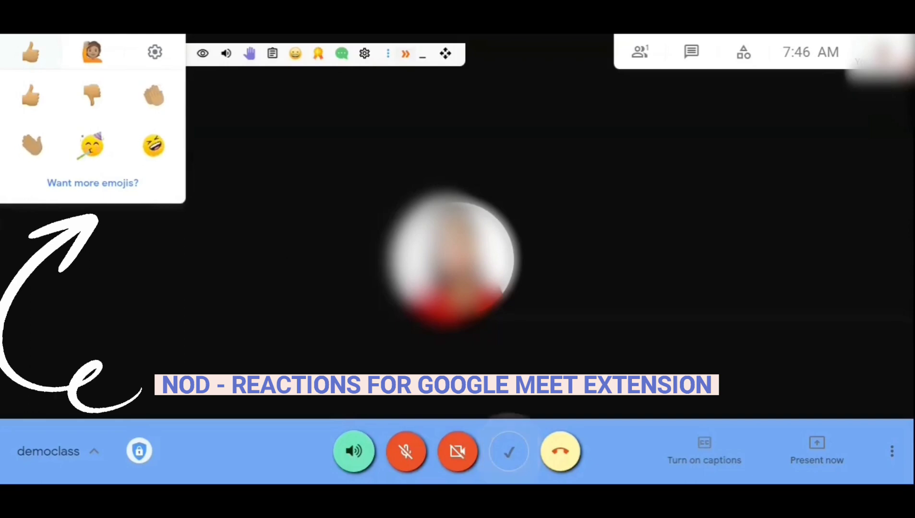
pyautogui.click(82, 92)
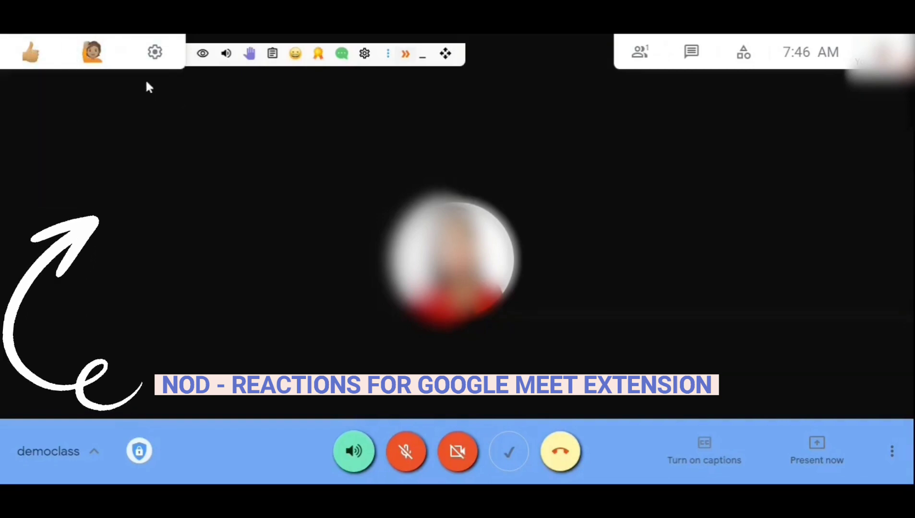
pyautogui.click(121, 54)
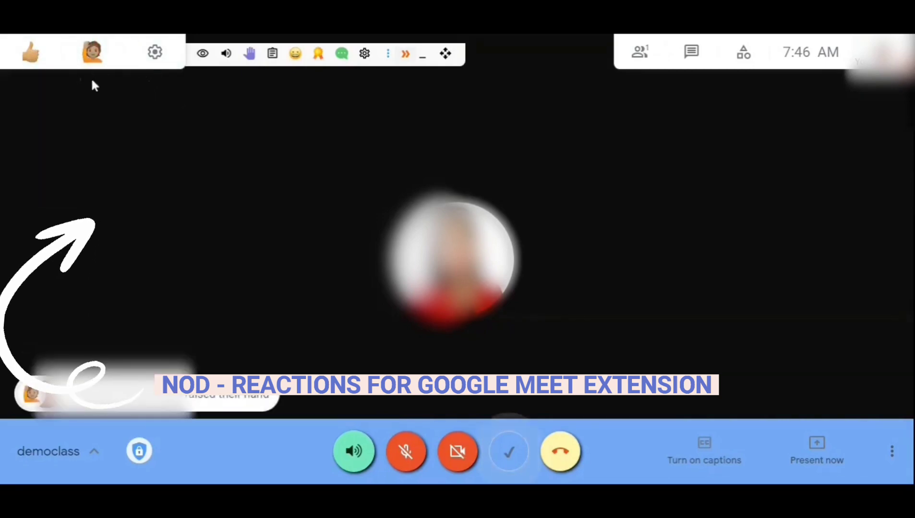
# Step: Send a clap emoji reaction to the democlass call
pyautogui.click(150, 100)
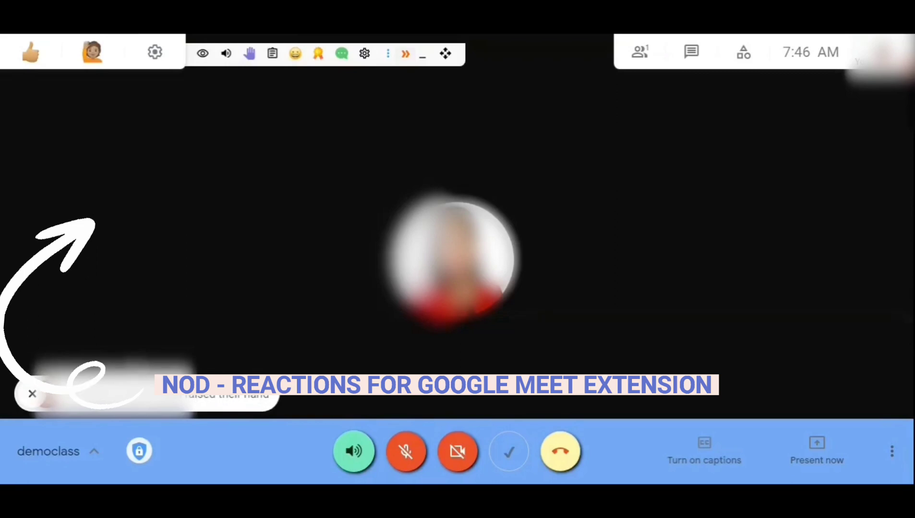
pyautogui.moveTo(54, 54)
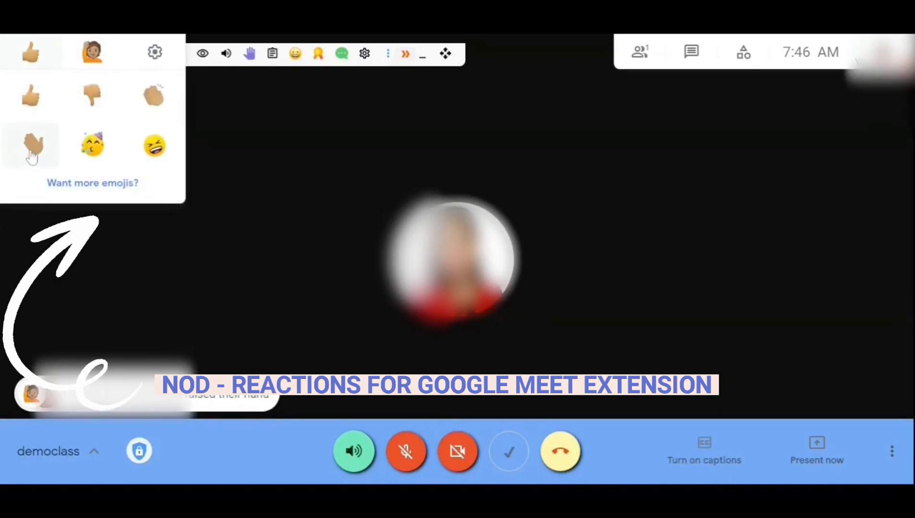
pyautogui.click(32, 157)
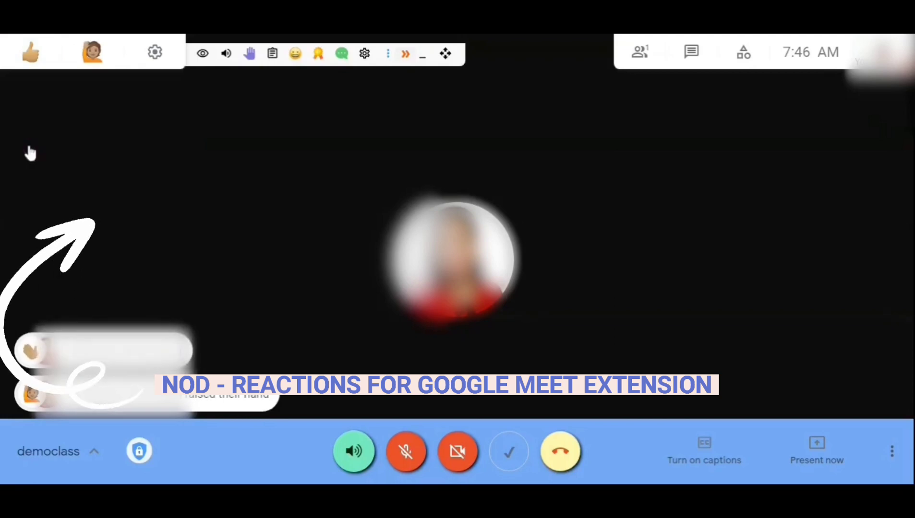
pyautogui.moveTo(49, 58)
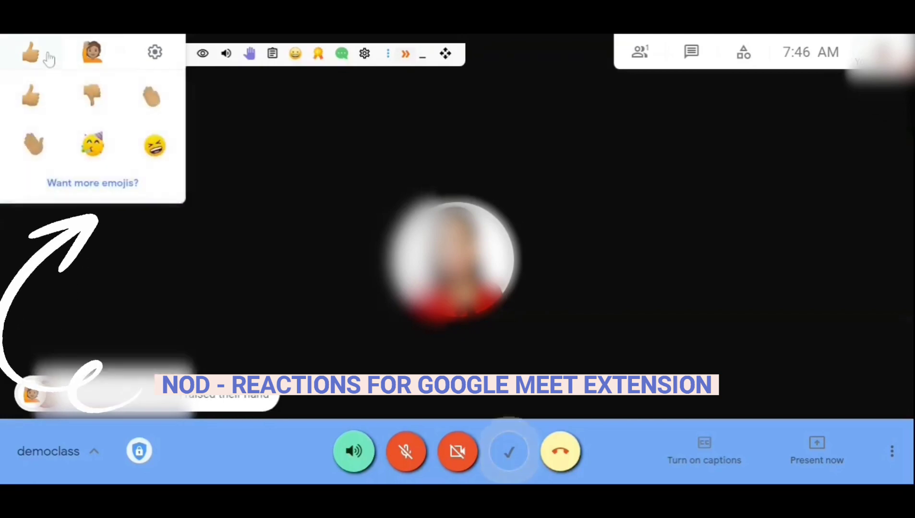